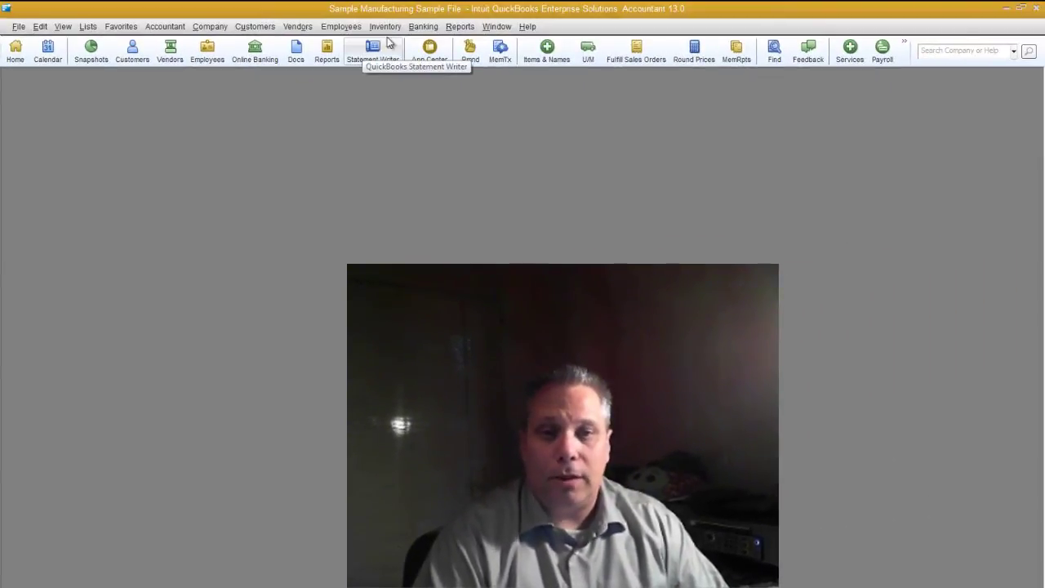
Create a custom Transaction Detail report and move its Modify Report dialog clear of the report columns
{"action": "left_click", "coordinate": [440, 41]}
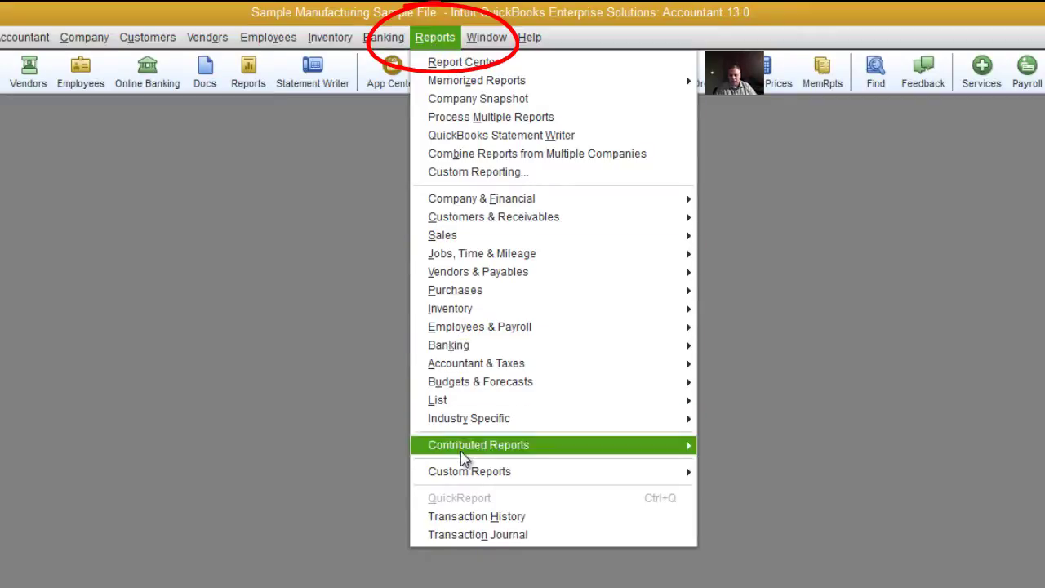
{"action": "mouse_move", "coordinate": [576, 473]}
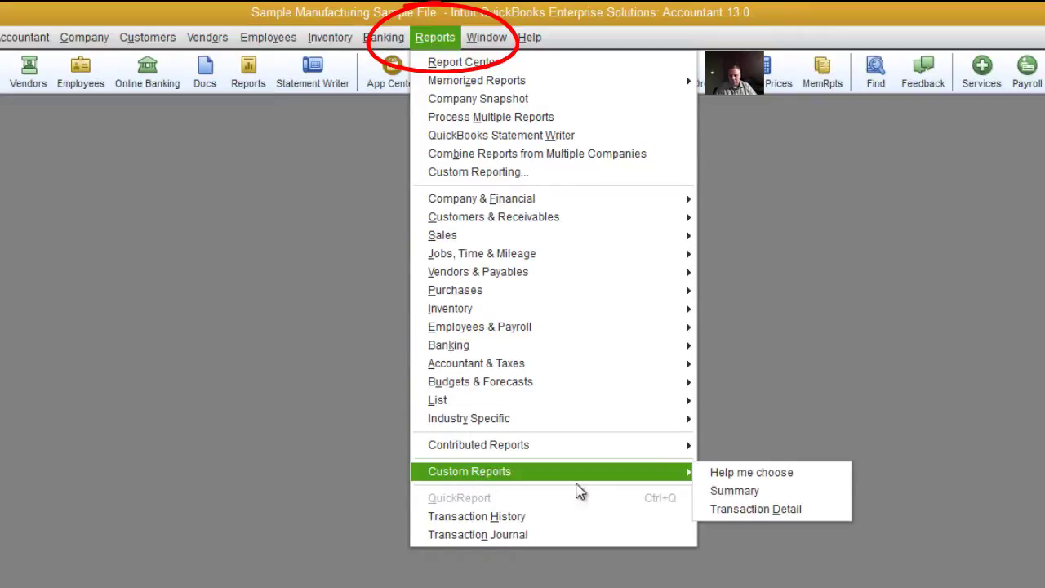
{"action": "left_click", "coordinate": [778, 510]}
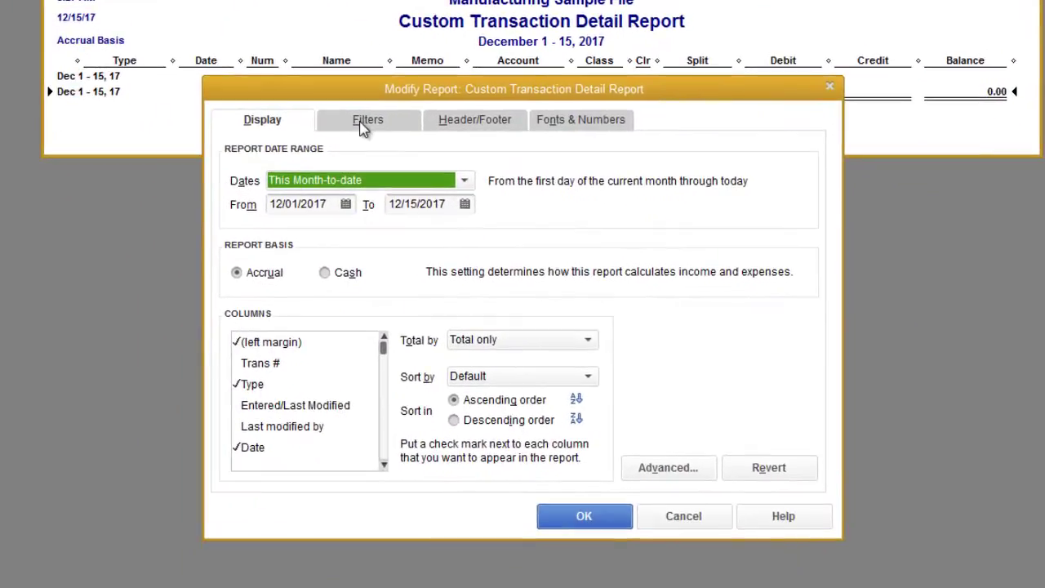
{"action": "left_click_drag", "start_coordinate": [422, 98], "coordinate": [491, 70]}
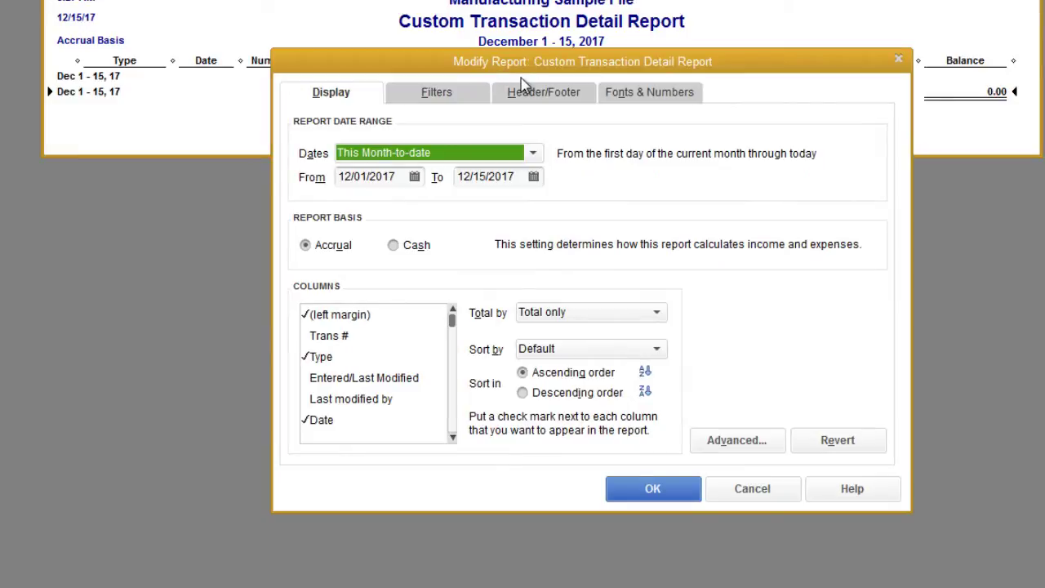
Filter the report to the Accounts Receivable account, keeping the This Month-to-date range, and generate it
{"action": "left_click", "coordinate": [443, 96]}
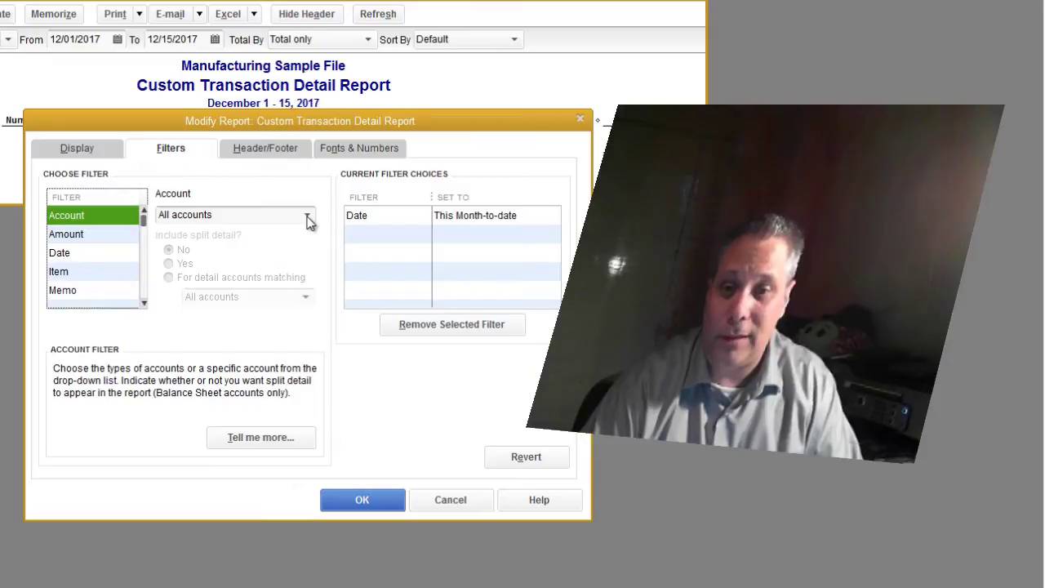
{"action": "left_click", "coordinate": [250, 215]}
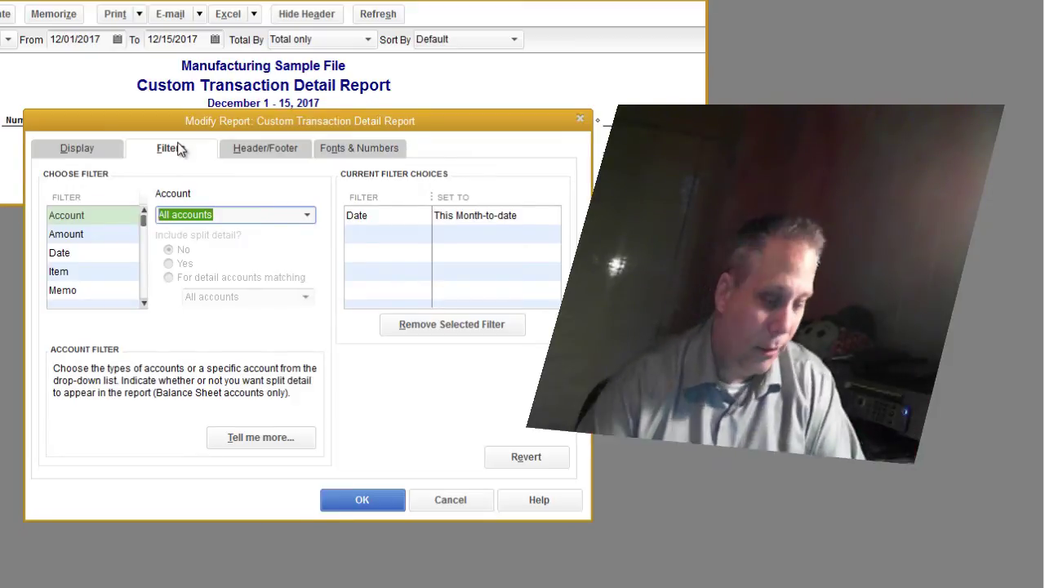
{"action": "type", "text": "Accoun"}
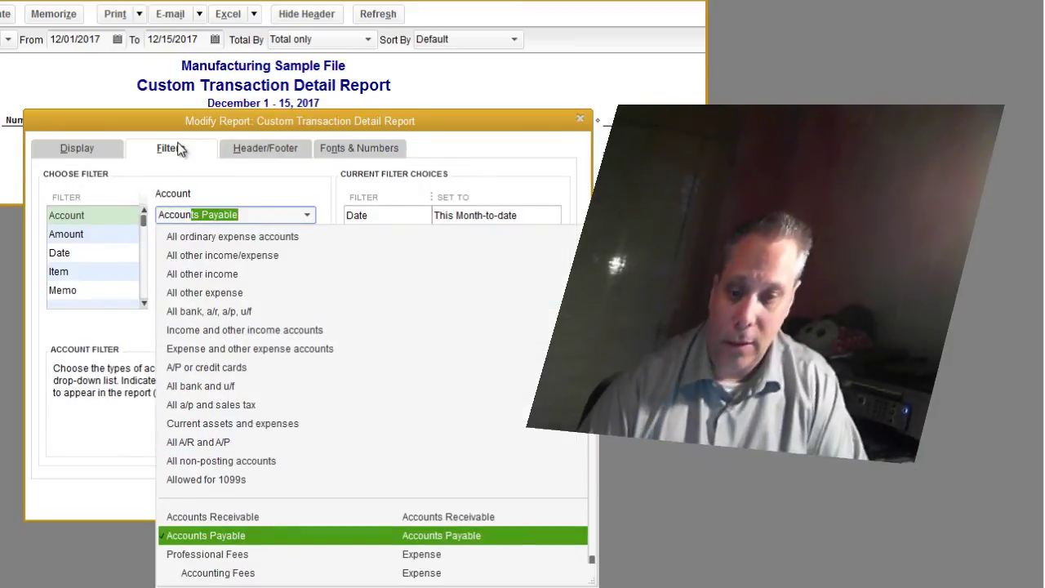
{"action": "key", "text": "Up"}
{"action": "key", "text": "Tab"}
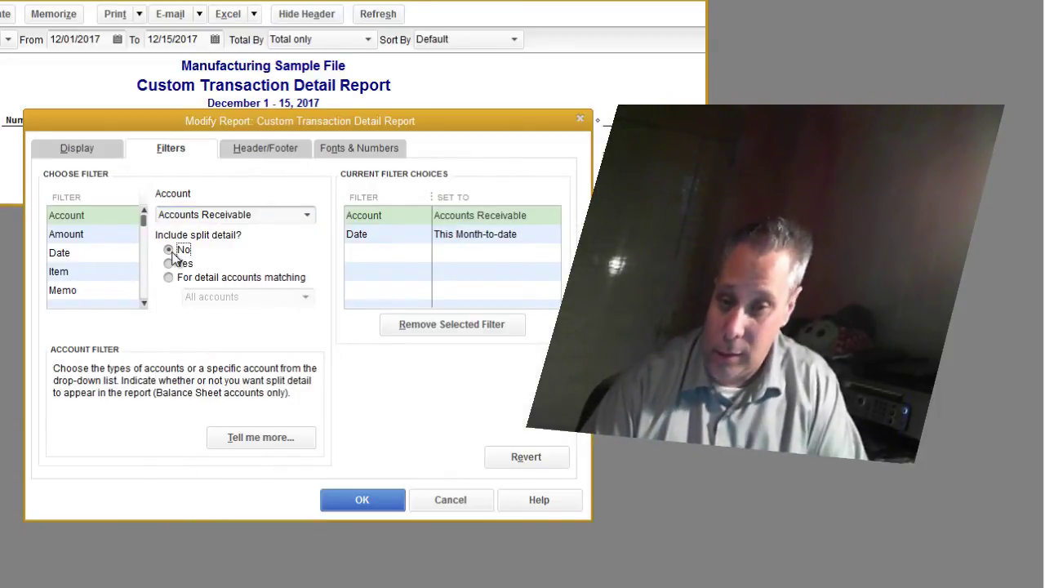
{"action": "left_click", "coordinate": [88, 149]}
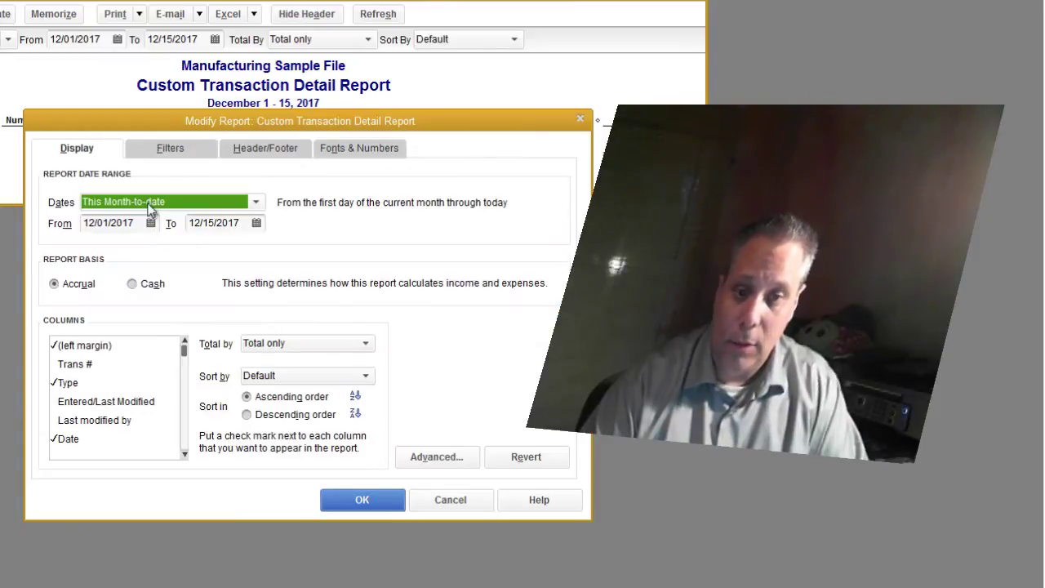
{"action": "left_click", "coordinate": [374, 508]}
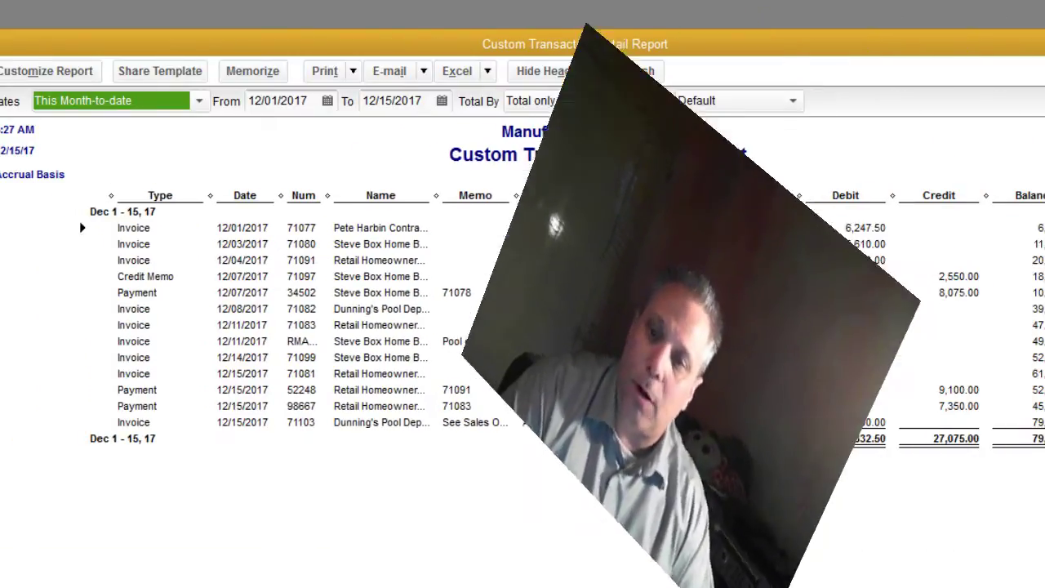
Collapse the Account and Clr columns of the report so they no longer take up space
{"action": "left_click_drag", "start_coordinate": [618, 195], "coordinate": [620, 197]}
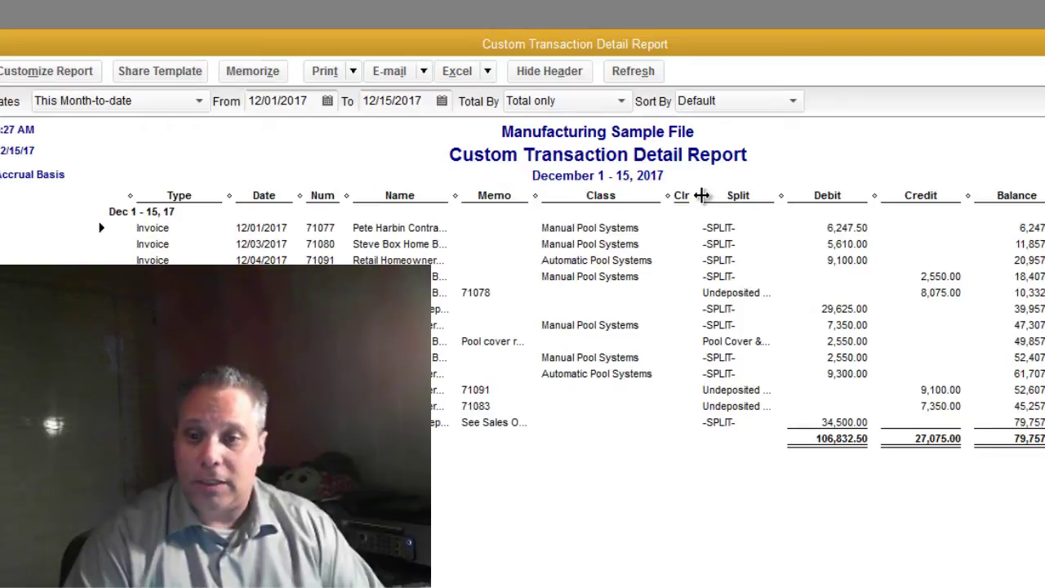
{"action": "left_click_drag", "start_coordinate": [696, 195], "coordinate": [608, 190]}
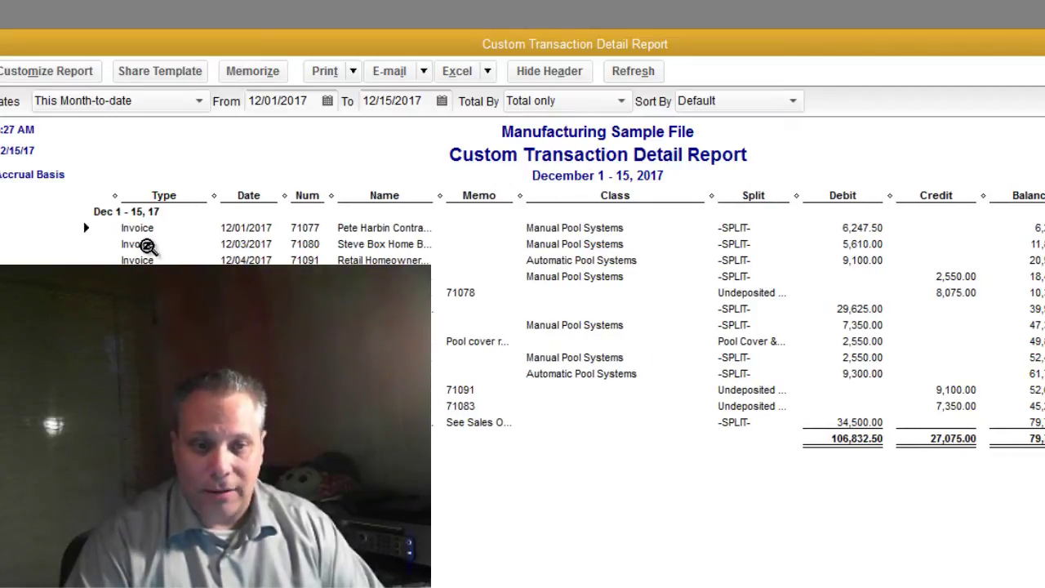
{"action": "left_click", "coordinate": [147, 243]}
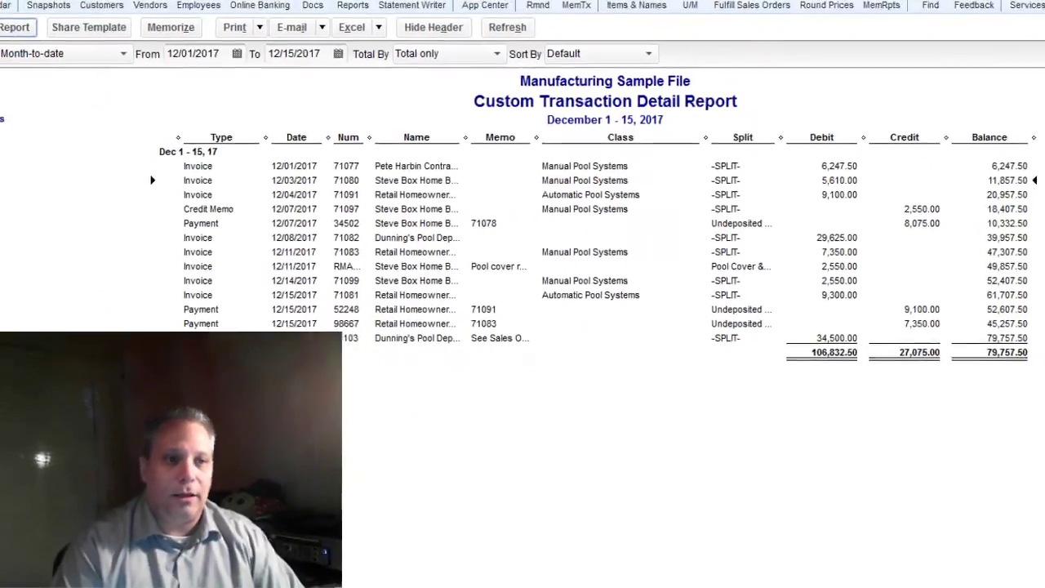
Include split detail in the Accounts Receivable filter and total the report by Account list
{"action": "left_click", "coordinate": [43, 77]}
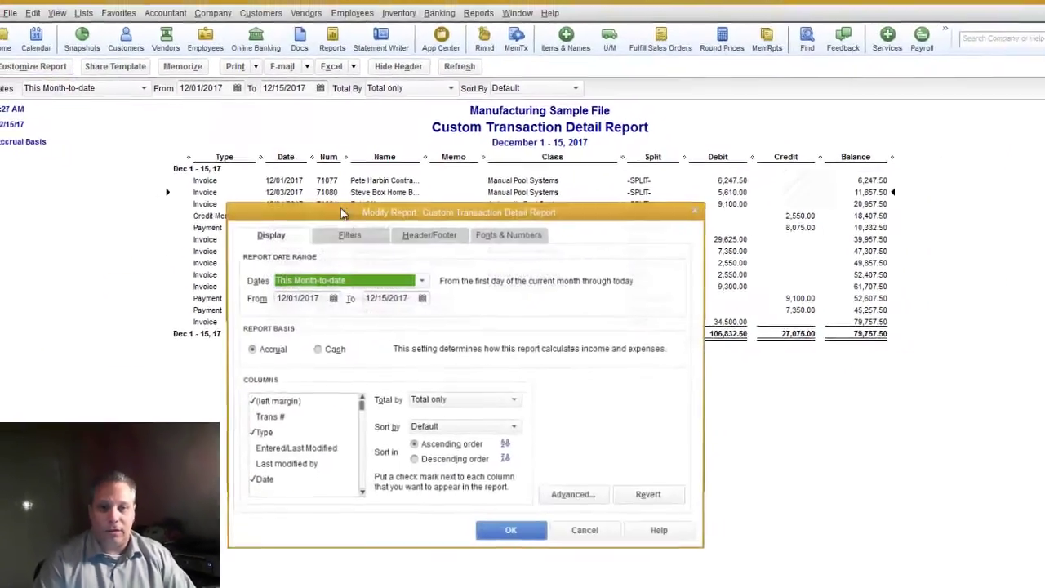
{"action": "left_click", "coordinate": [341, 234]}
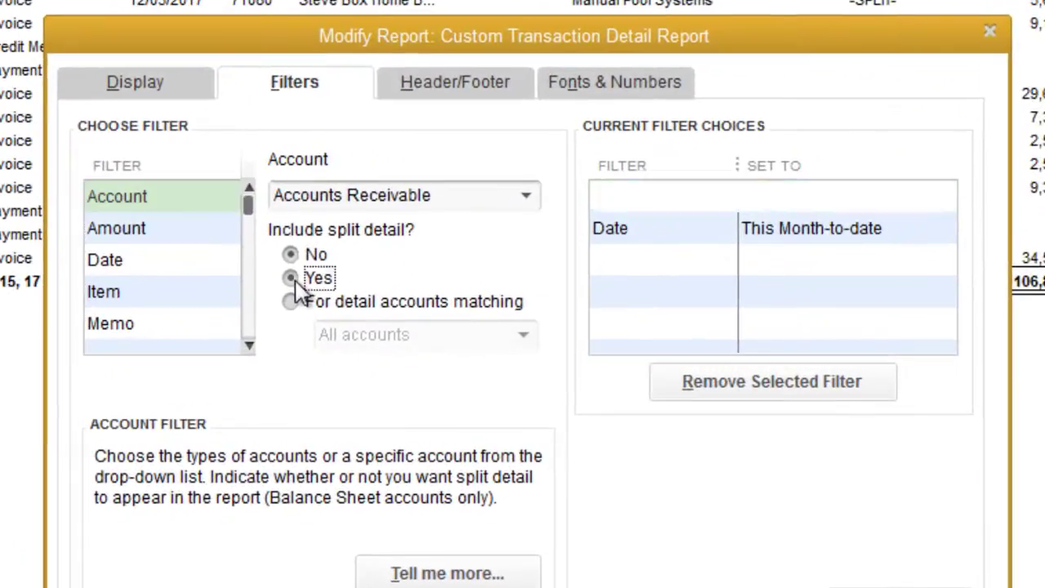
{"action": "left_click", "coordinate": [351, 327]}
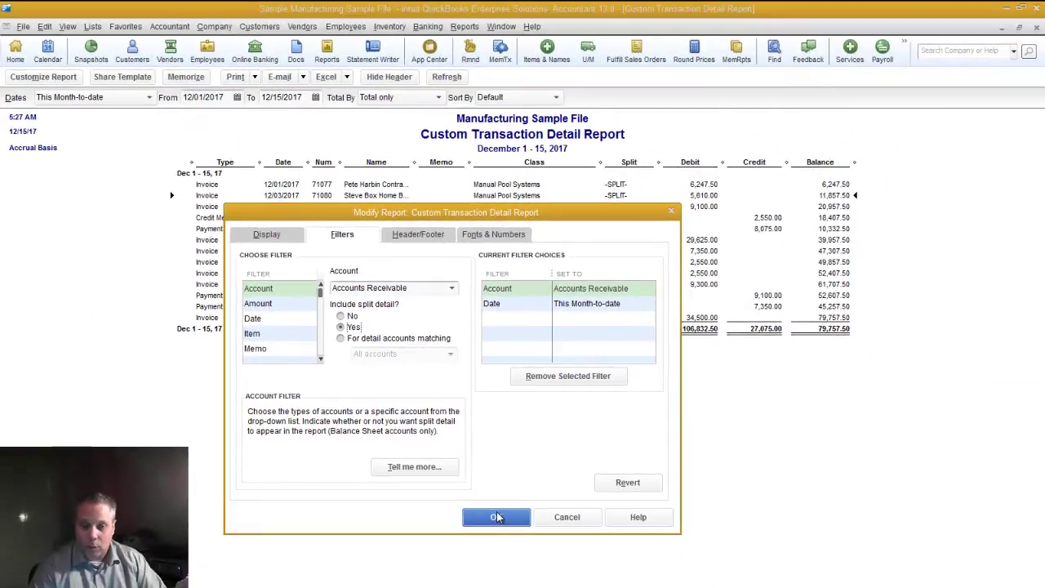
{"action": "left_click", "coordinate": [497, 512]}
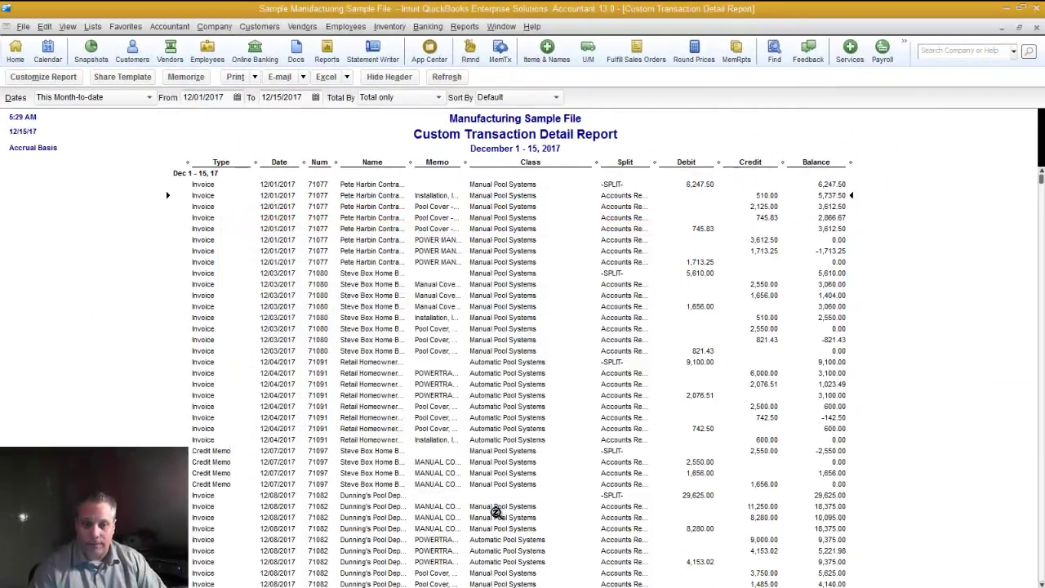
{"action": "left_click", "coordinate": [439, 99]}
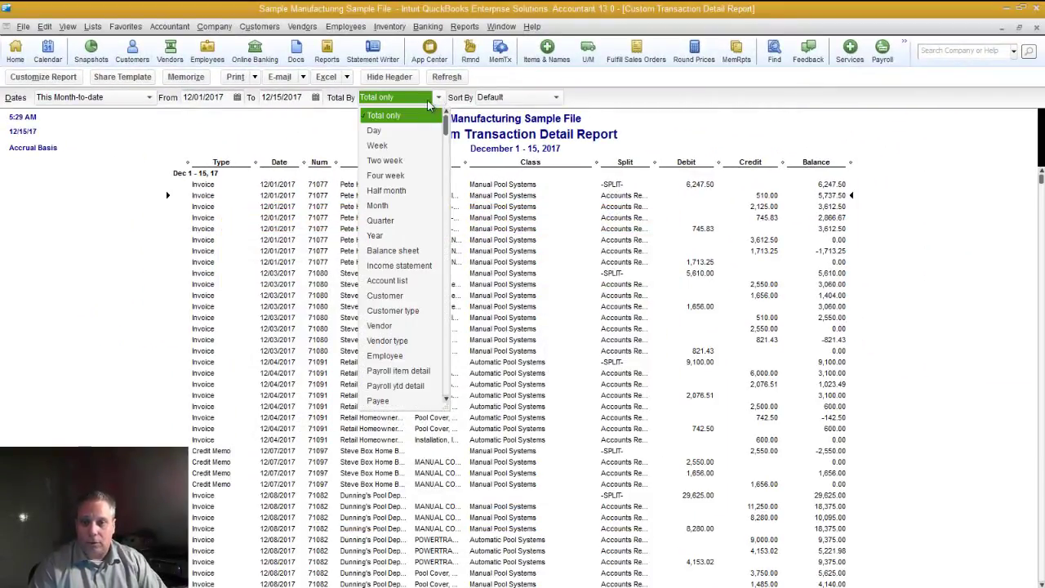
{"action": "left_click", "coordinate": [388, 281]}
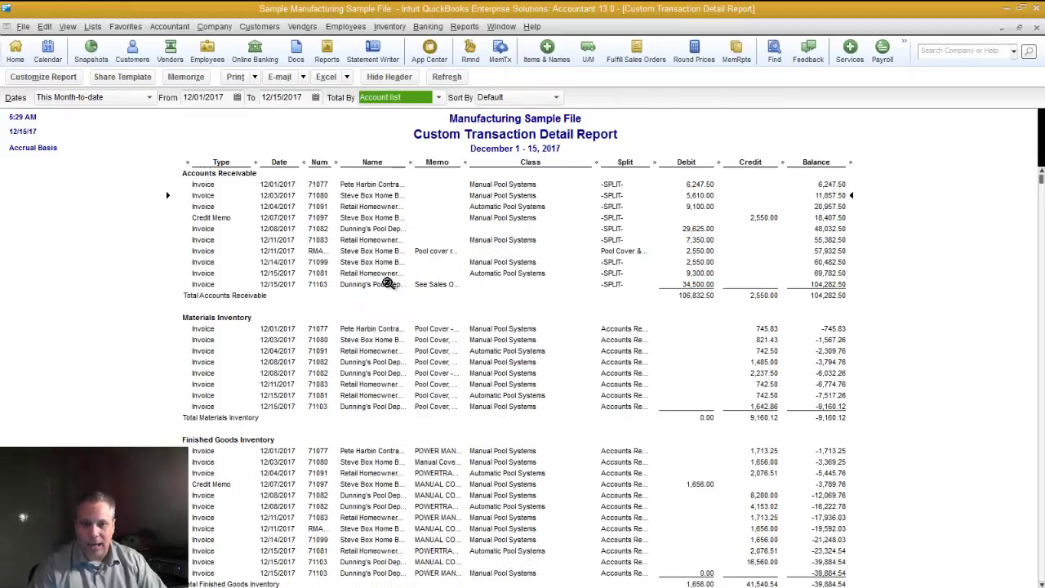
Set the Accounts Receivable filter's split detail option to No and apply it to the report
{"action": "left_click", "coordinate": [49, 77]}
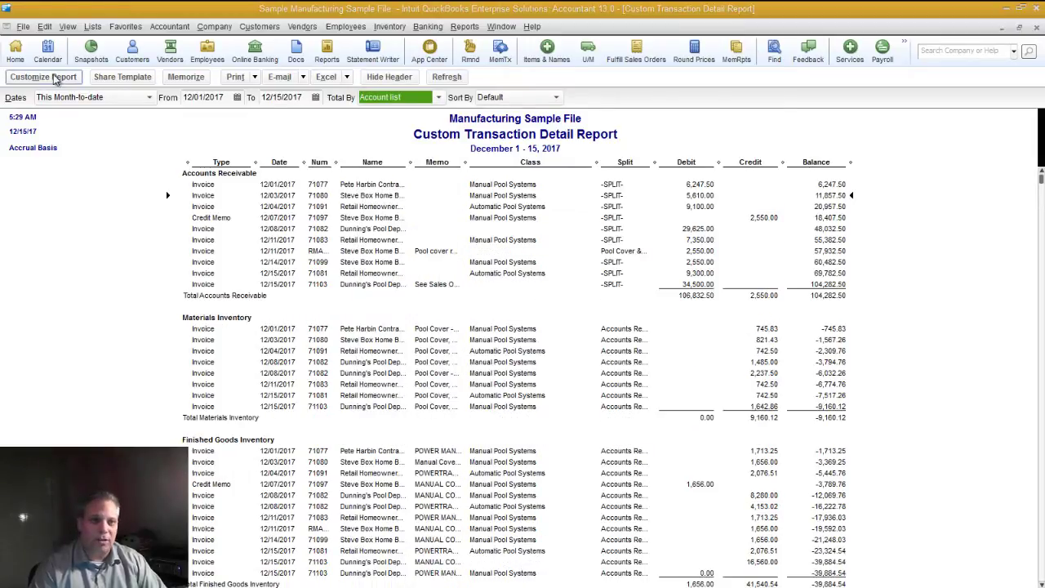
{"action": "left_click", "coordinate": [336, 235]}
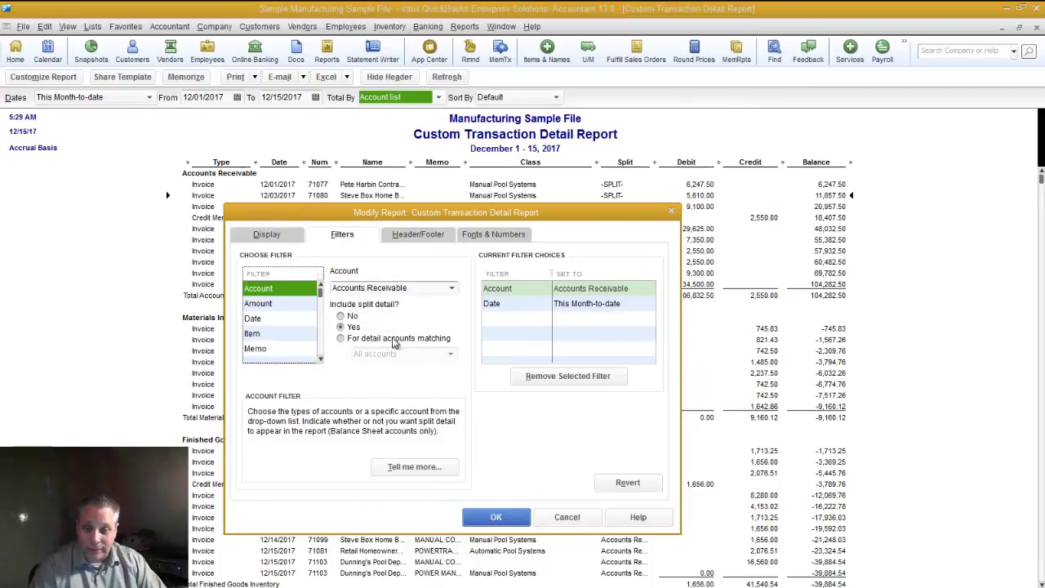
{"action": "left_click", "coordinate": [353, 317]}
{"action": "left_click", "coordinate": [496, 517]}
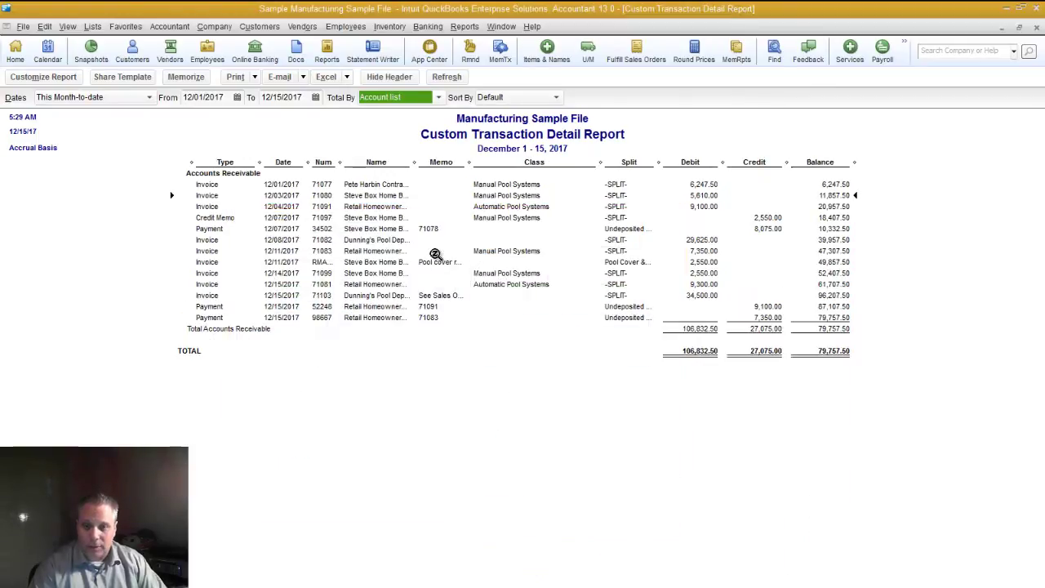
{"action": "left_click", "coordinate": [355, 249]}
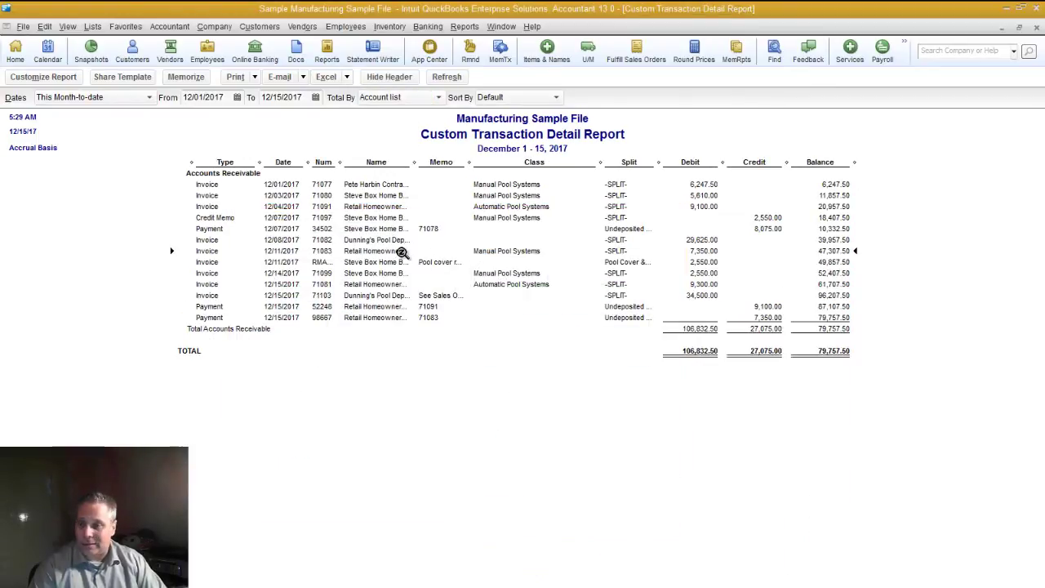
Set the Accounts Receivable filter's split detail option back to Yes and apply it to the report
{"action": "left_click", "coordinate": [64, 79]}
{"action": "left_click", "coordinate": [364, 239]}
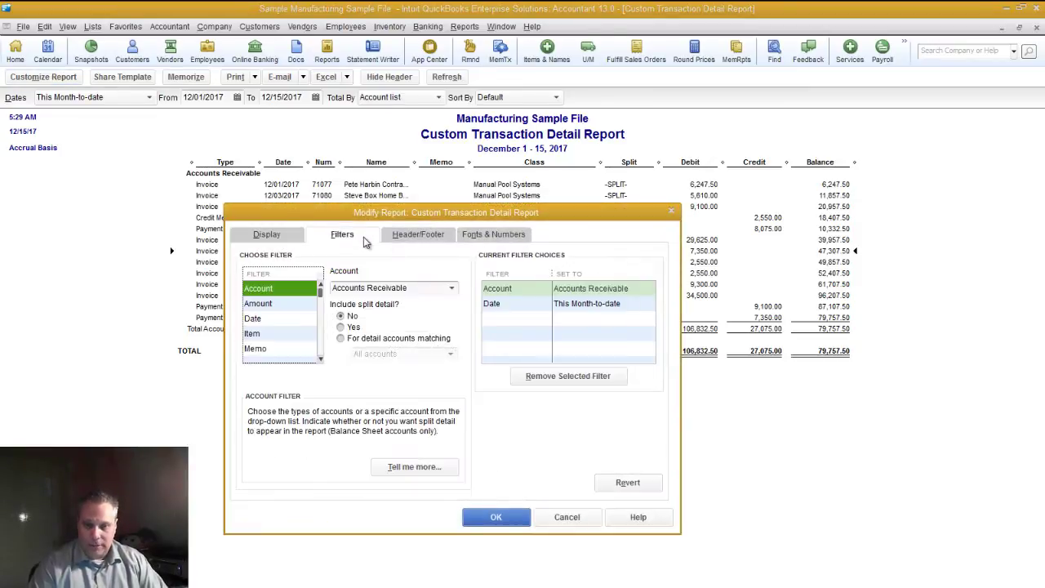
{"action": "left_click", "coordinate": [346, 328]}
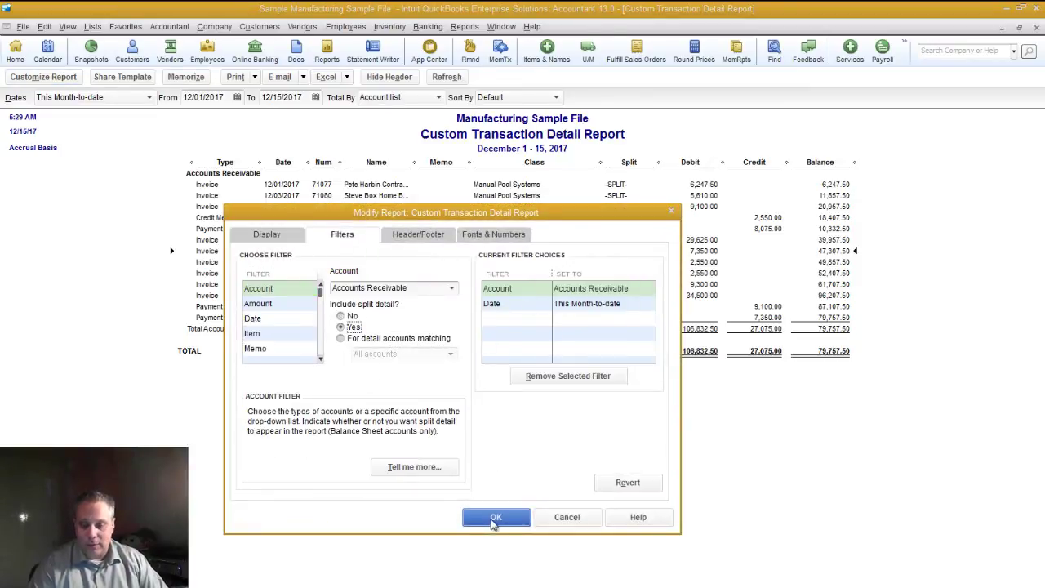
{"action": "left_click", "coordinate": [496, 519]}
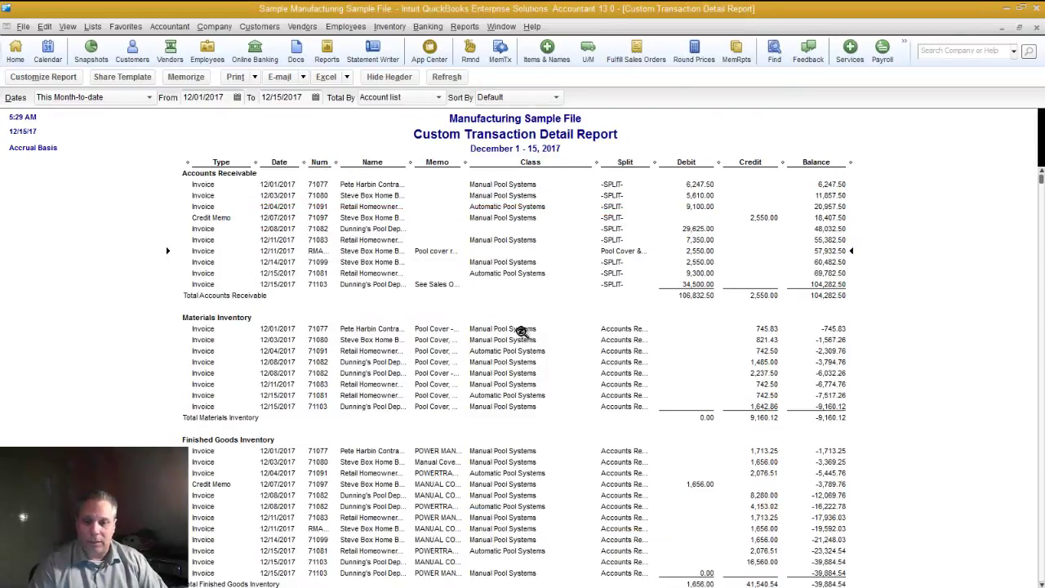
Review the split detail grouped by account, from Accounts Receivable through inventory, sales and Cost of Goods Sold to Materials
{"action": "scroll", "coordinate": [536, 339], "scroll_direction": "down", "scroll_amount": 1}
{"action": "scroll", "coordinate": [536, 340], "scroll_direction": "down", "scroll_amount": 1}
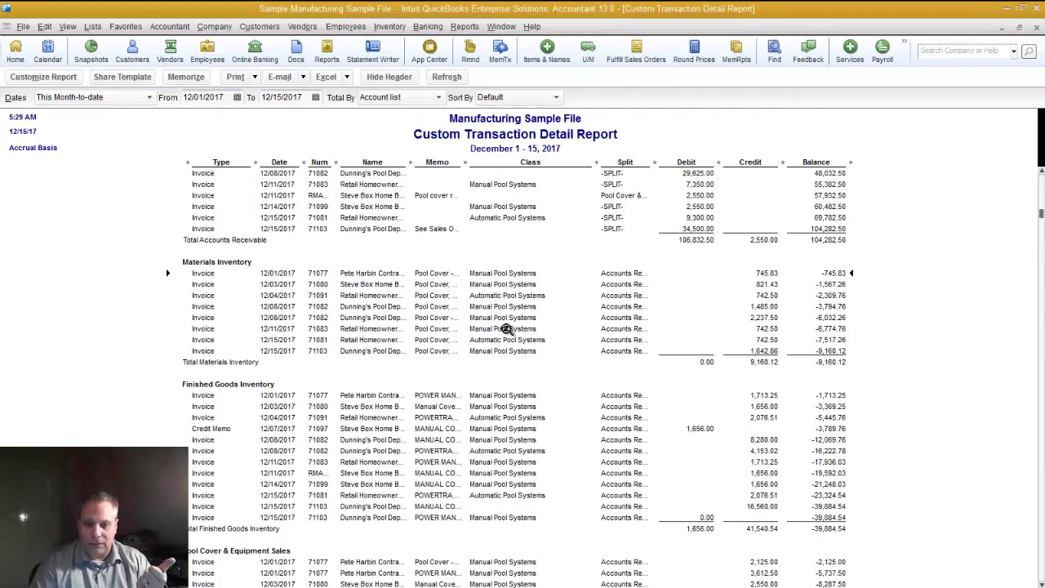
{"action": "scroll", "coordinate": [510, 360], "scroll_direction": "down", "scroll_amount": 5}
{"action": "scroll", "coordinate": [510, 362], "scroll_direction": "down", "scroll_amount": 20}
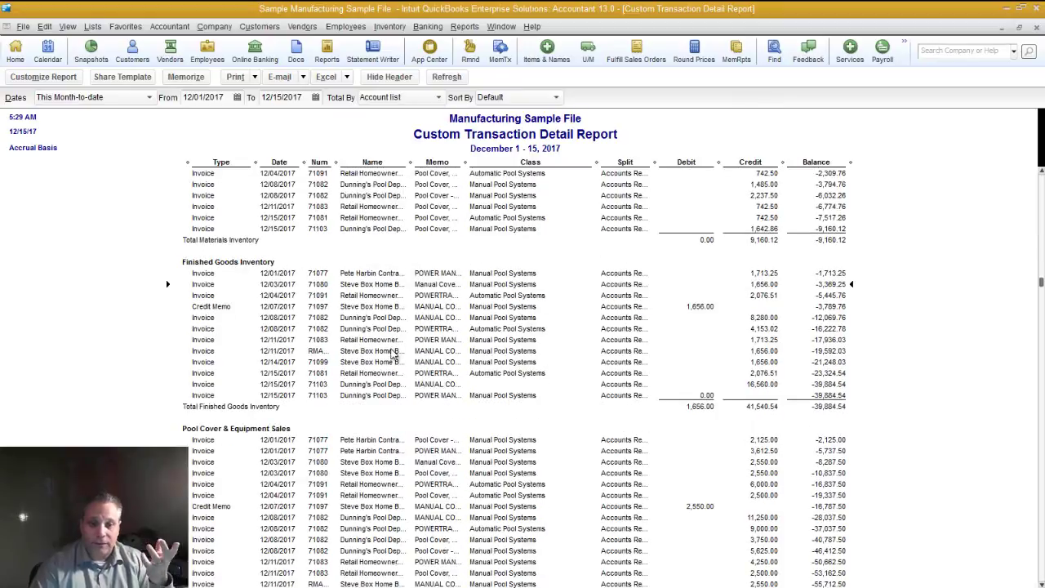
{"action": "left_click", "coordinate": [517, 329]}
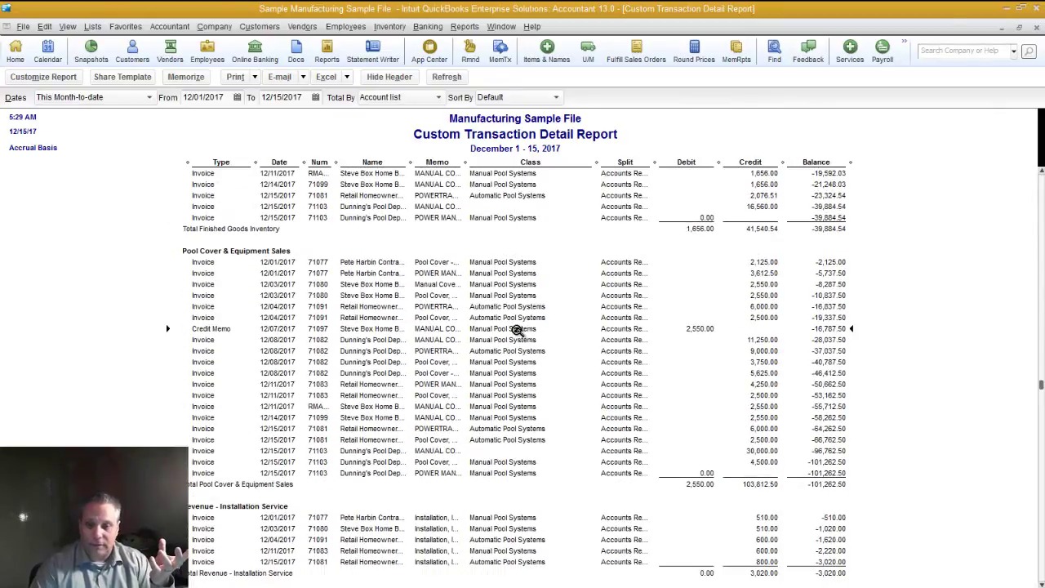
{"action": "scroll", "coordinate": [510, 318], "scroll_direction": "down", "scroll_amount": 14}
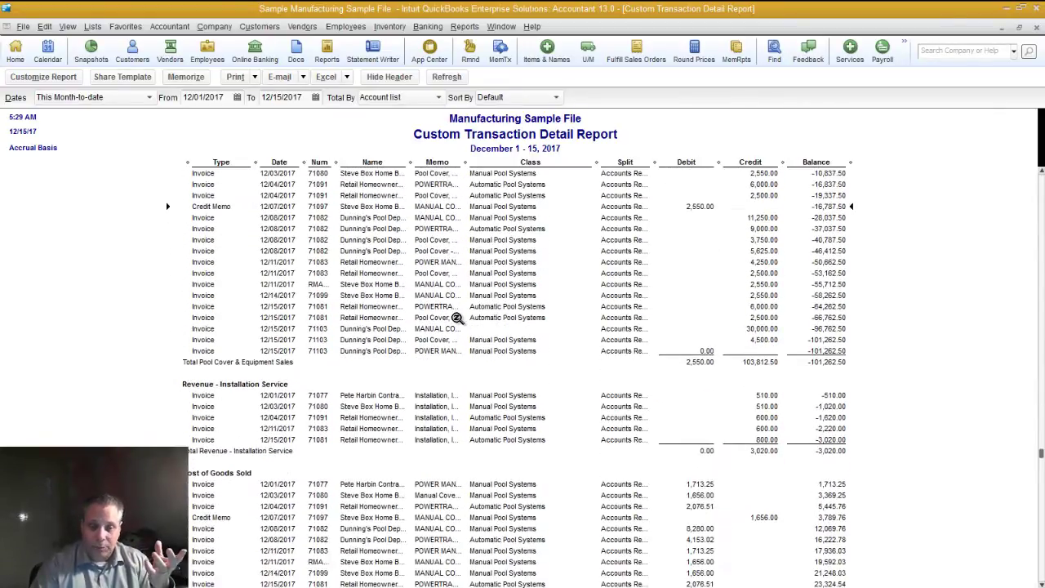
{"action": "left_click", "coordinate": [487, 363]}
{"action": "scroll", "coordinate": [487, 365], "scroll_direction": "down", "scroll_amount": 3}
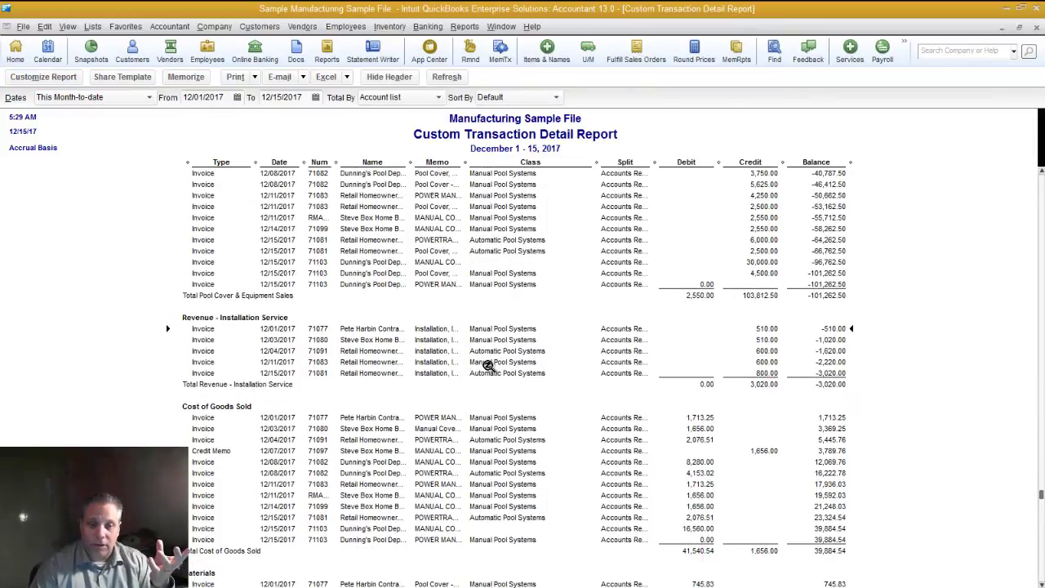
{"action": "scroll", "coordinate": [488, 365], "scroll_direction": "down", "scroll_amount": 4}
{"action": "scroll", "coordinate": [487, 364], "scroll_direction": "down", "scroll_amount": 9}
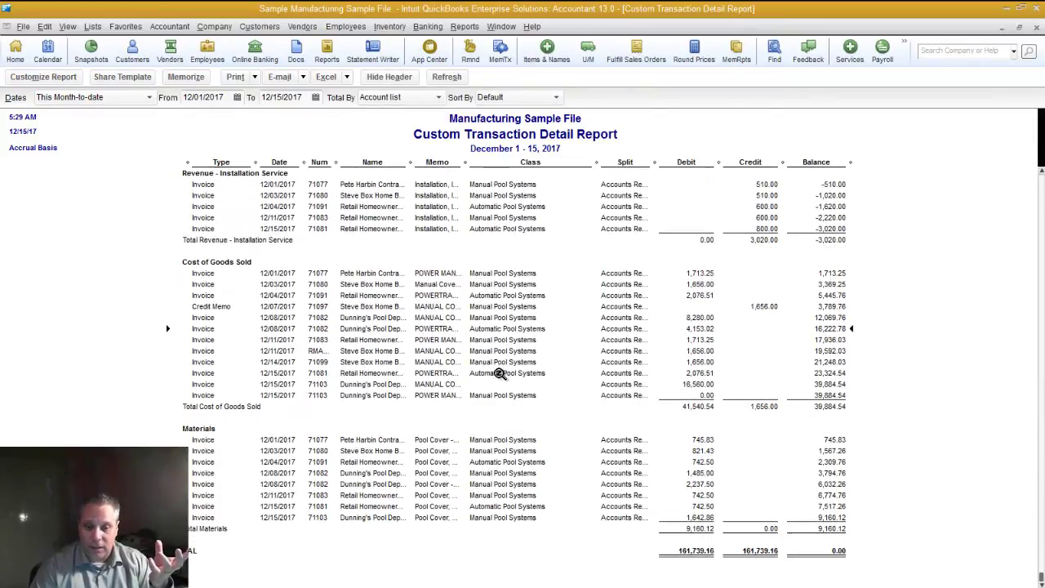
{"action": "left_click", "coordinate": [516, 450]}
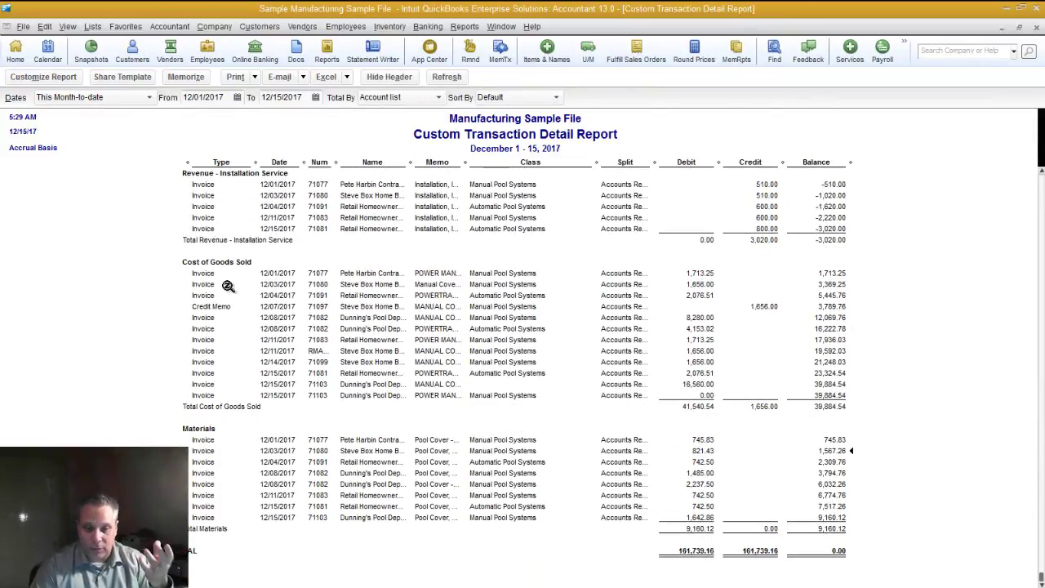
{"action": "scroll", "coordinate": [578, 373], "scroll_direction": "up", "scroll_amount": 20}
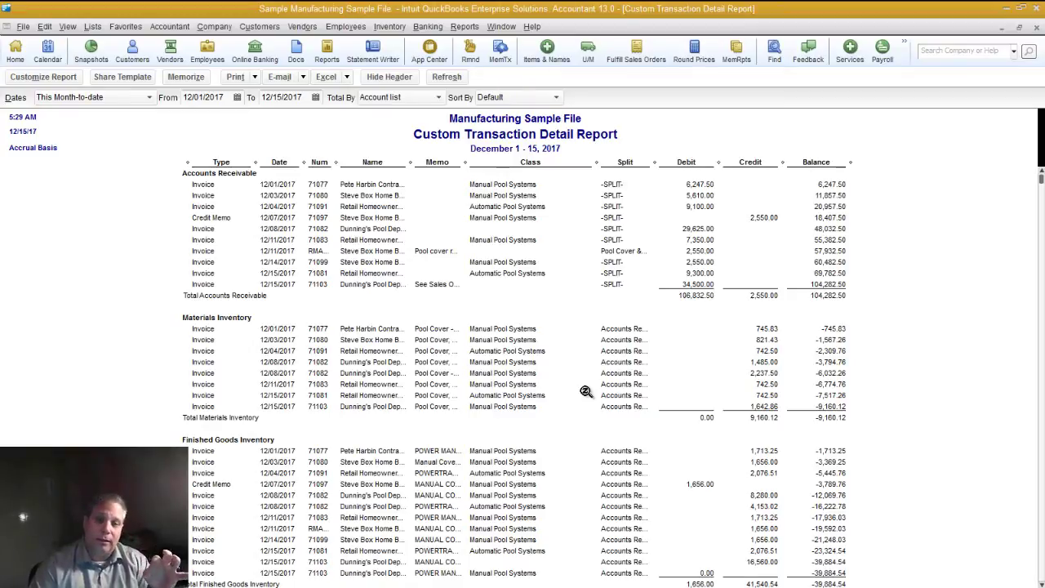
Limit the Accounts Receivable filter's split detail to accounts matching All ordinary income/cogs and apply it to the report
{"action": "left_click", "coordinate": [53, 78]}
{"action": "left_click", "coordinate": [342, 234]}
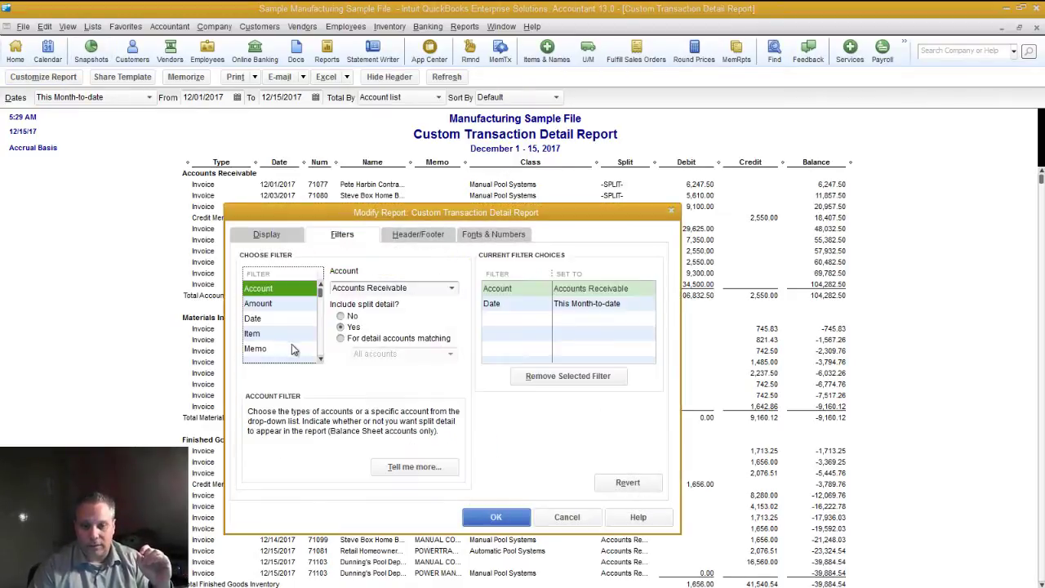
{"action": "left_click", "coordinate": [341, 337]}
{"action": "left_click", "coordinate": [451, 357]}
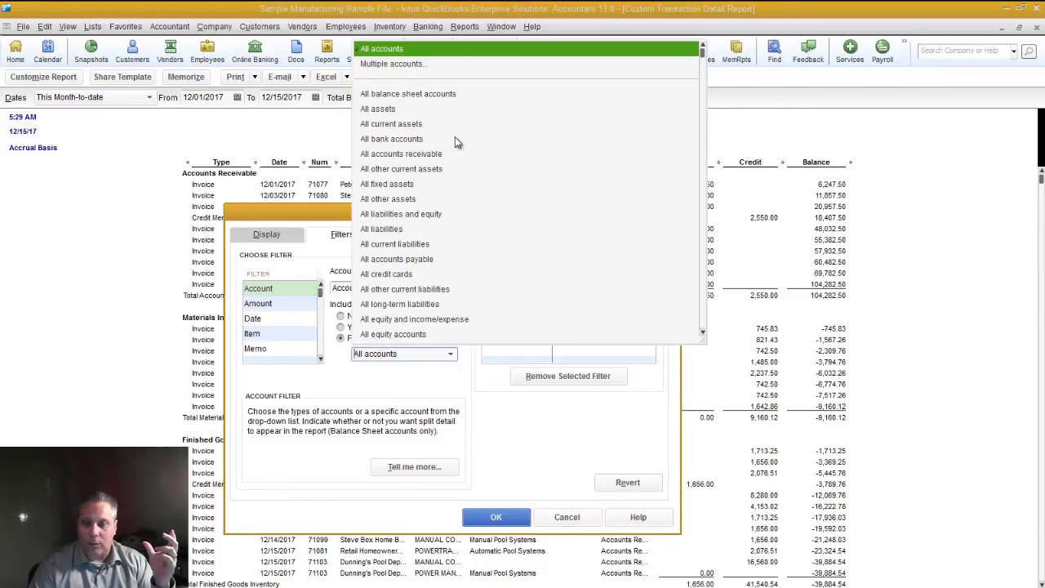
{"action": "scroll", "coordinate": [461, 151], "scroll_direction": "down", "scroll_amount": 6}
{"action": "scroll", "coordinate": [462, 157], "scroll_direction": "down", "scroll_amount": 3}
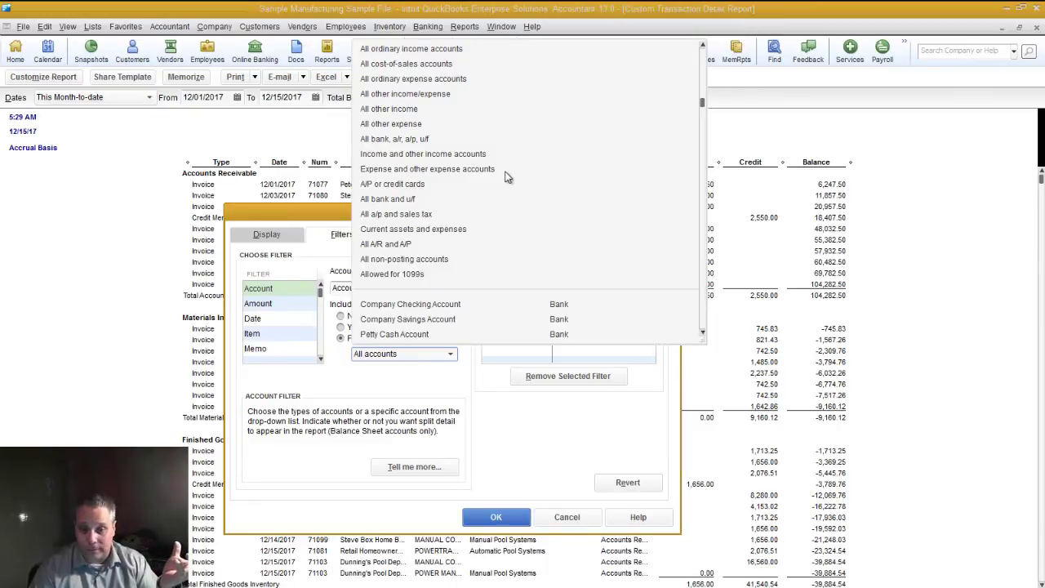
{"action": "scroll", "coordinate": [504, 178], "scroll_direction": "up", "scroll_amount": 5}
{"action": "scroll", "coordinate": [505, 177], "scroll_direction": "up", "scroll_amount": 3}
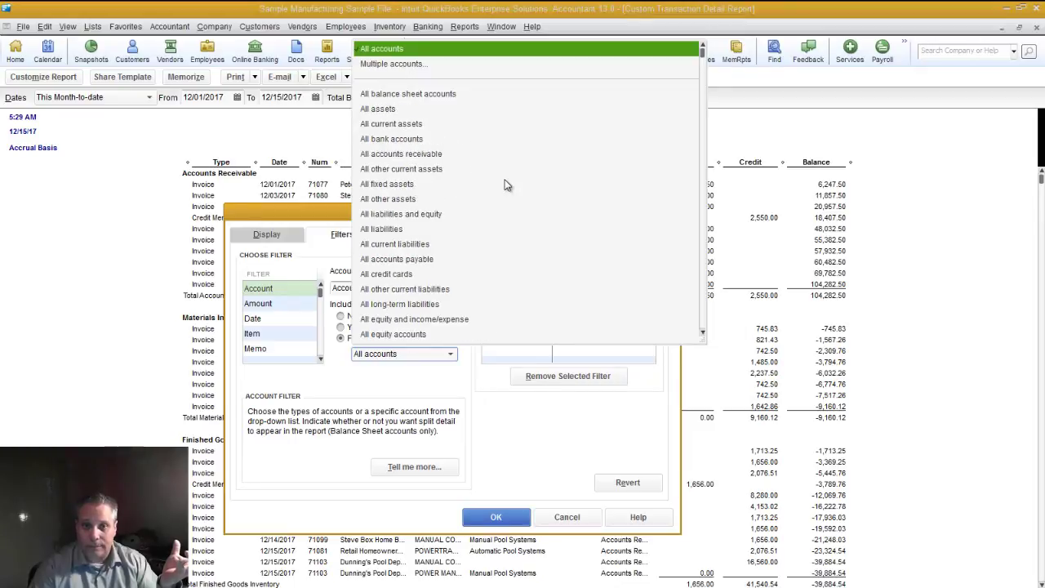
{"action": "scroll", "coordinate": [506, 180], "scroll_direction": "down", "scroll_amount": 3}
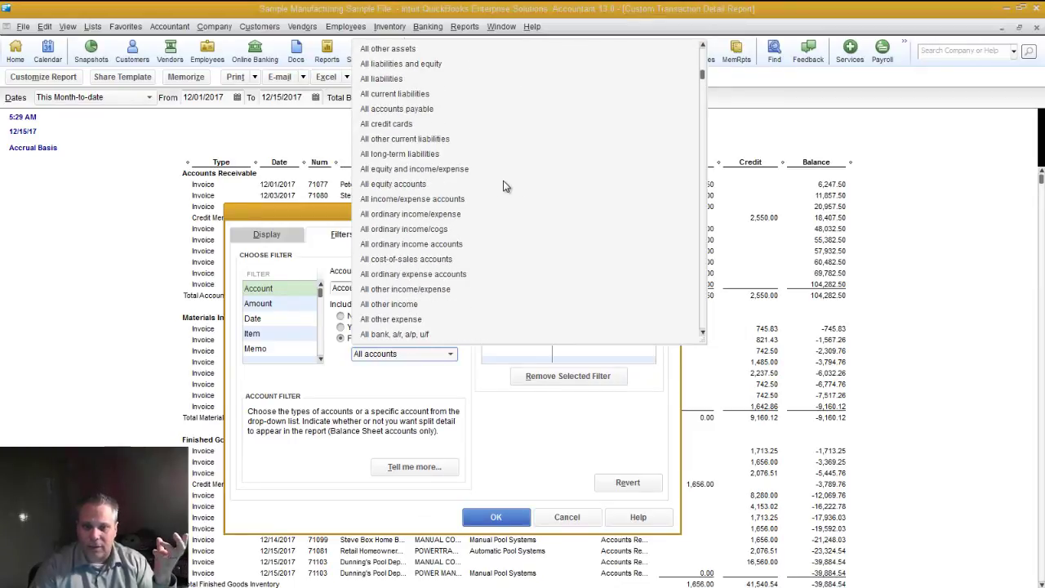
{"action": "left_click", "coordinate": [425, 230]}
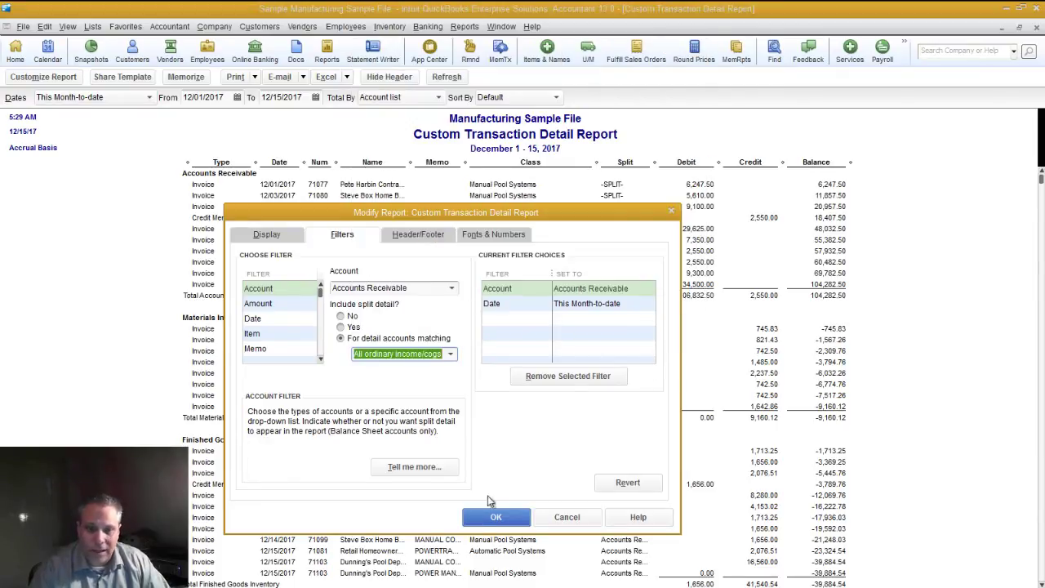
{"action": "left_click", "coordinate": [490, 517]}
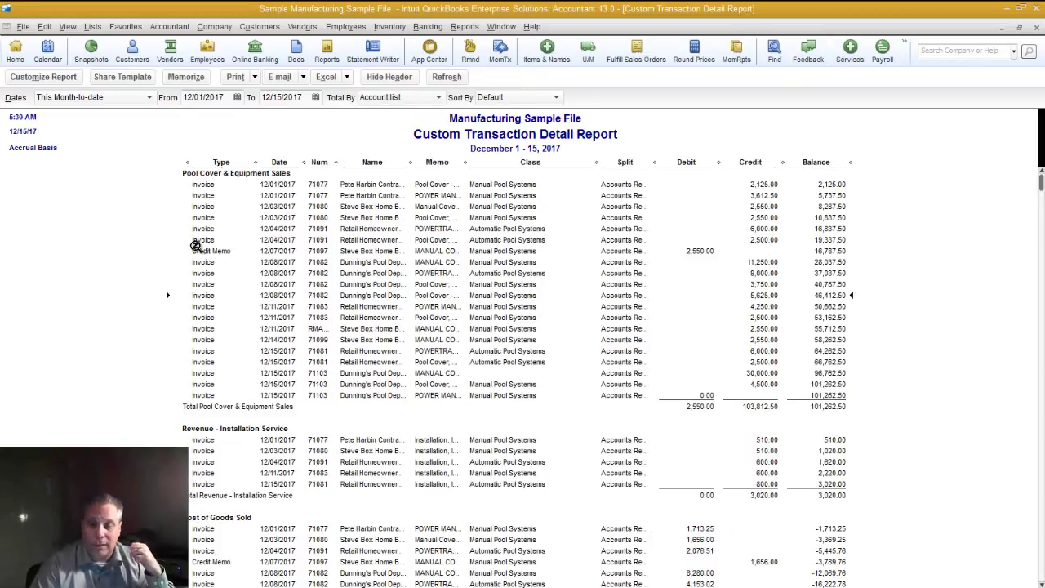
Review the filtered split detail from Pool Cover & Equipment Sales through Cost of Goods Sold and Materials
{"action": "scroll", "coordinate": [384, 236], "scroll_direction": "down", "scroll_amount": 7}
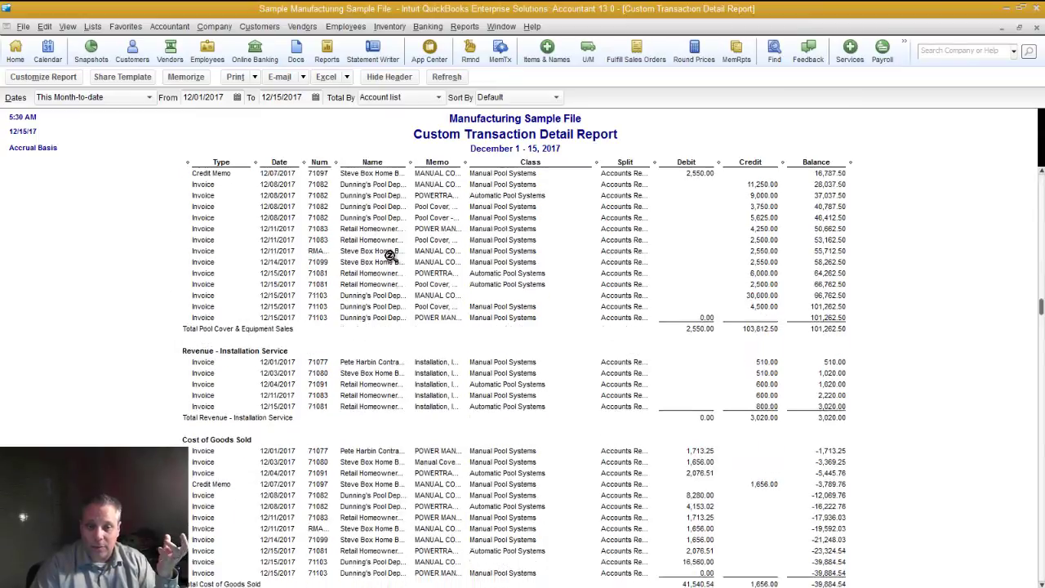
{"action": "scroll", "coordinate": [407, 281], "scroll_direction": "down", "scroll_amount": 1}
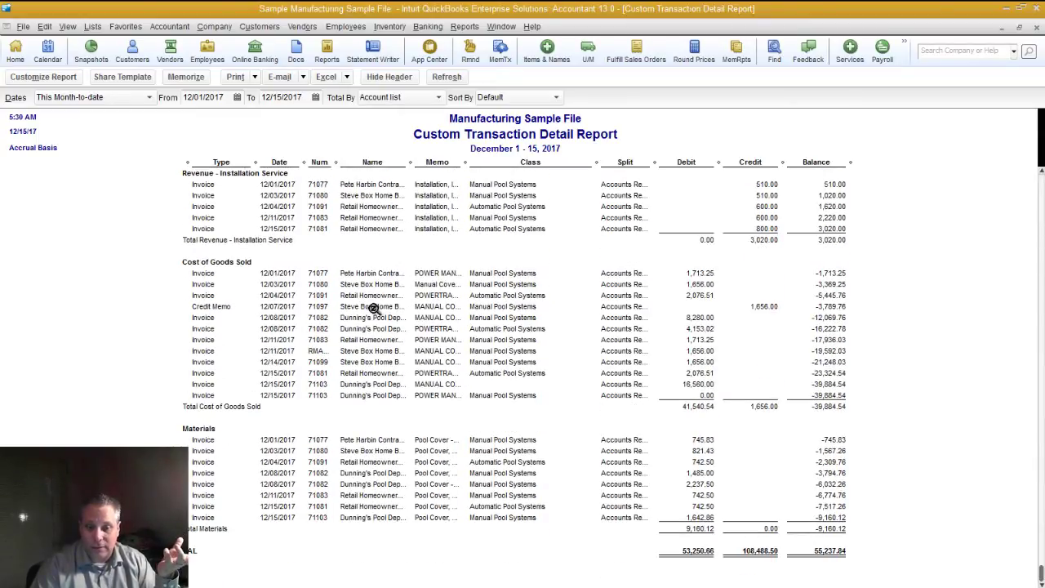
{"action": "scroll", "coordinate": [372, 307], "scroll_direction": "up", "scroll_amount": 7}
Set the report's Account filter to the income account Revenue - Repair Service
{"action": "left_click", "coordinate": [39, 76]}
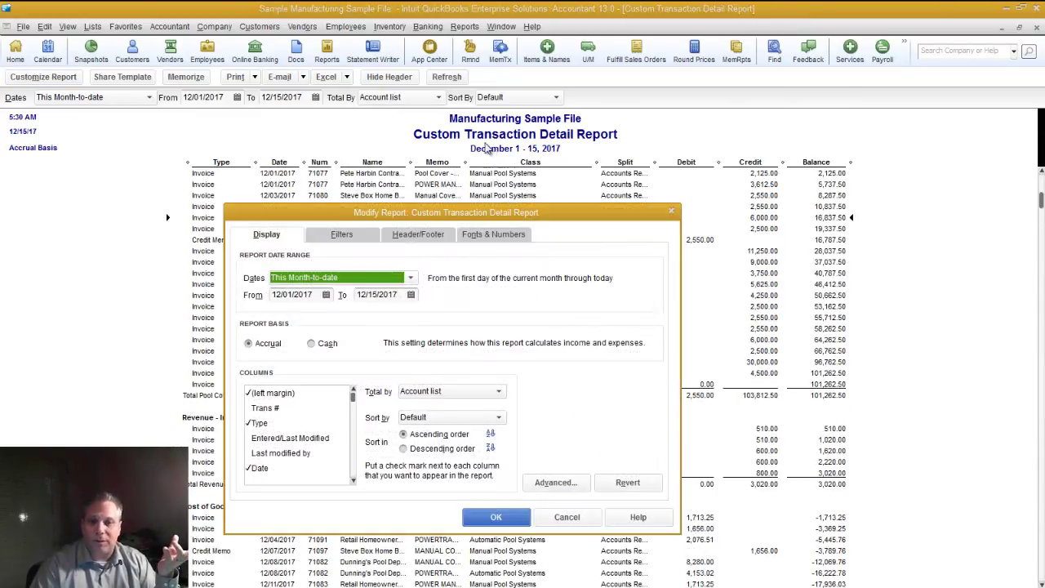
{"action": "left_click", "coordinate": [369, 234]}
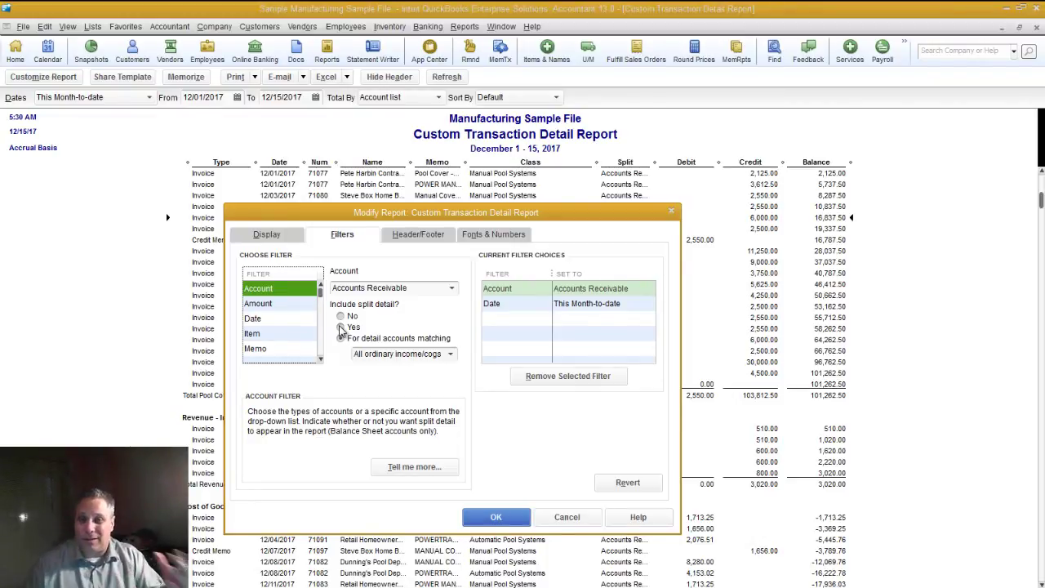
{"action": "left_click", "coordinate": [451, 288]}
{"action": "scroll", "coordinate": [480, 438], "scroll_direction": "down", "scroll_amount": 5}
{"action": "scroll", "coordinate": [480, 438], "scroll_direction": "down", "scroll_amount": 10}
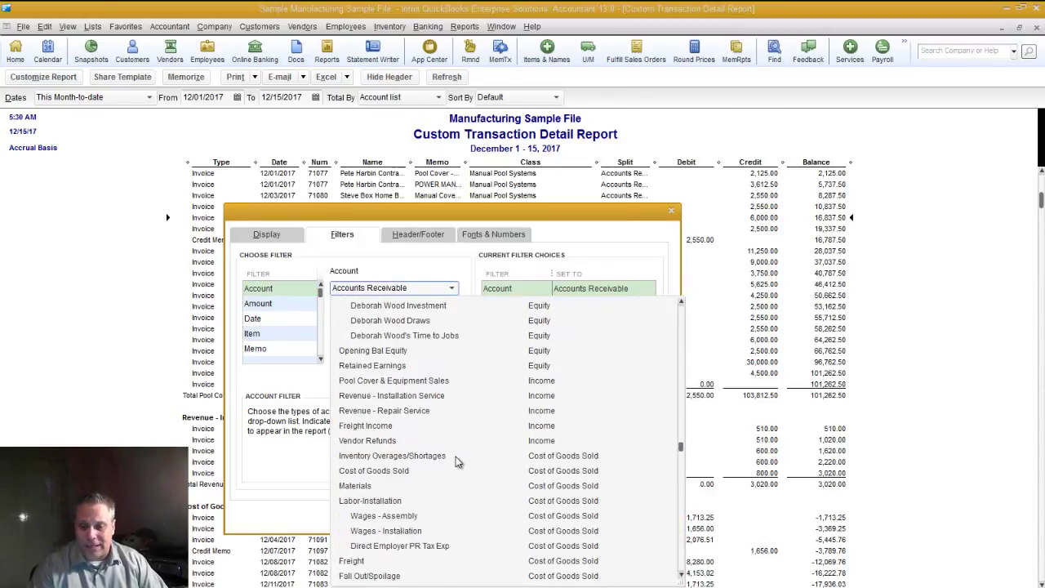
{"action": "left_click", "coordinate": [372, 351]}
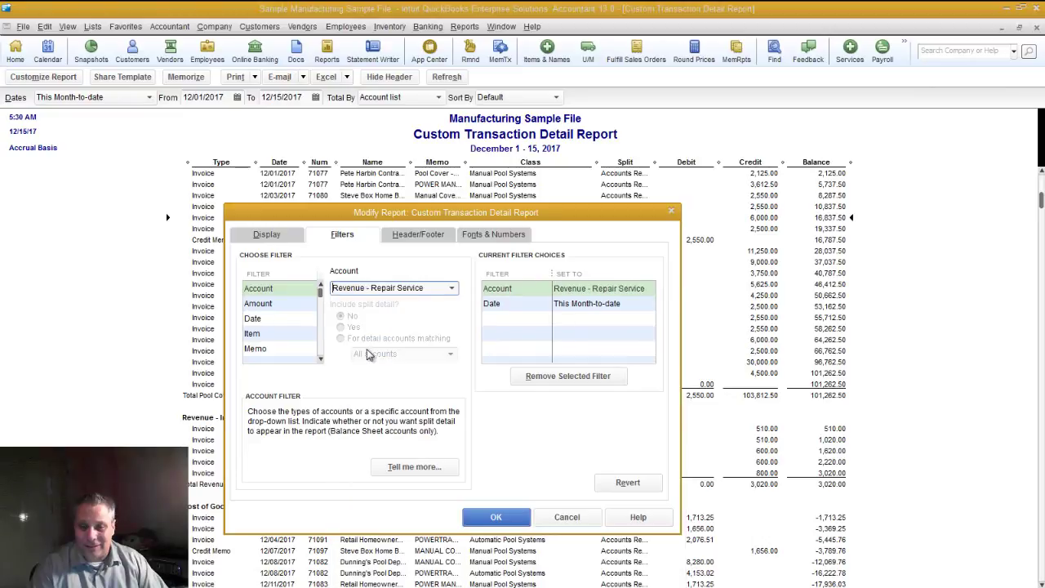
Switch the Account filter to the Cost of Goods Sold account Fall Out/Spoilage
{"action": "left_click", "coordinate": [452, 287]}
{"action": "scroll", "coordinate": [458, 442], "scroll_direction": "down", "scroll_amount": 3}
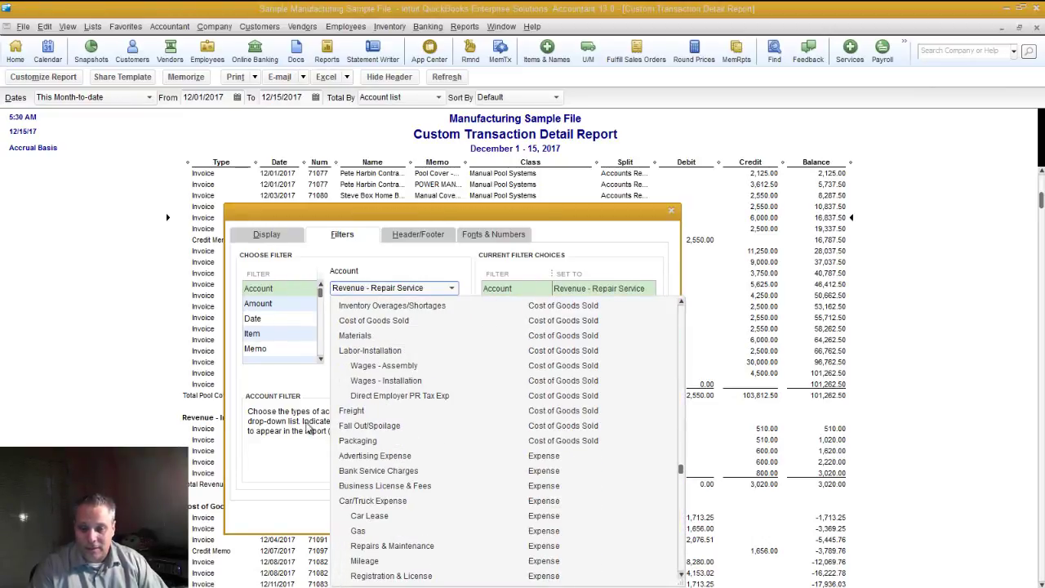
{"action": "left_click", "coordinate": [367, 430]}
Switch the Account filter to an expense account and close the report modification dialog
{"action": "left_click", "coordinate": [451, 288]}
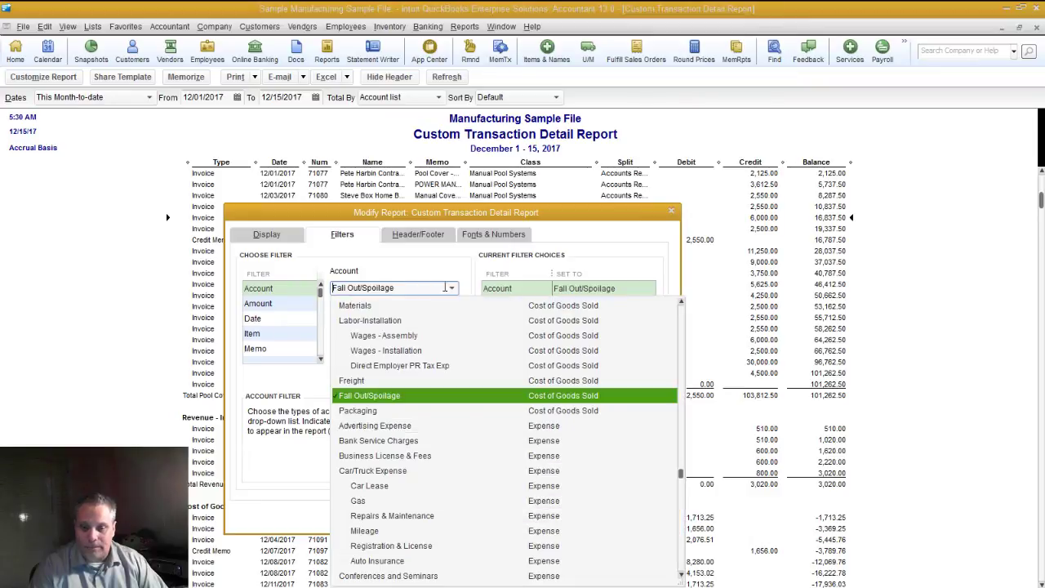
{"action": "scroll", "coordinate": [460, 458], "scroll_direction": "down", "scroll_amount": 6}
{"action": "scroll", "coordinate": [460, 458], "scroll_direction": "down", "scroll_amount": 2}
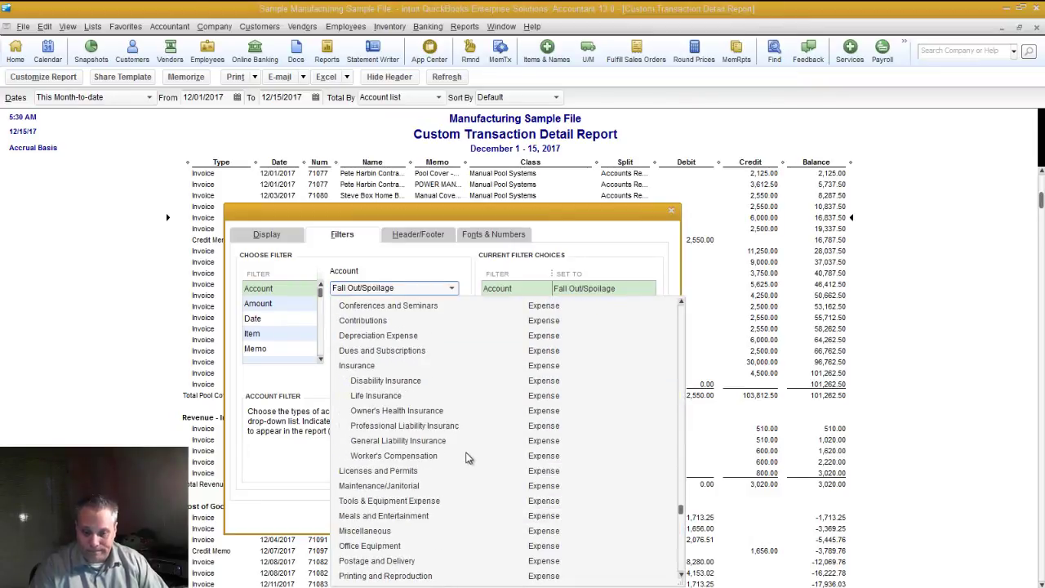
{"action": "left_click", "coordinate": [390, 531]}
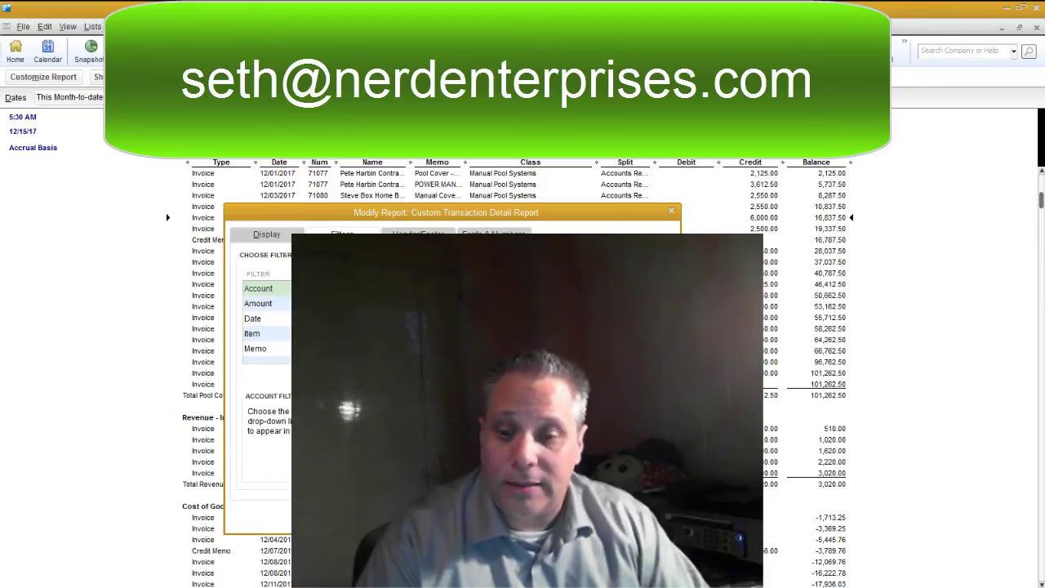
{"action": "key", "text": "Return"}
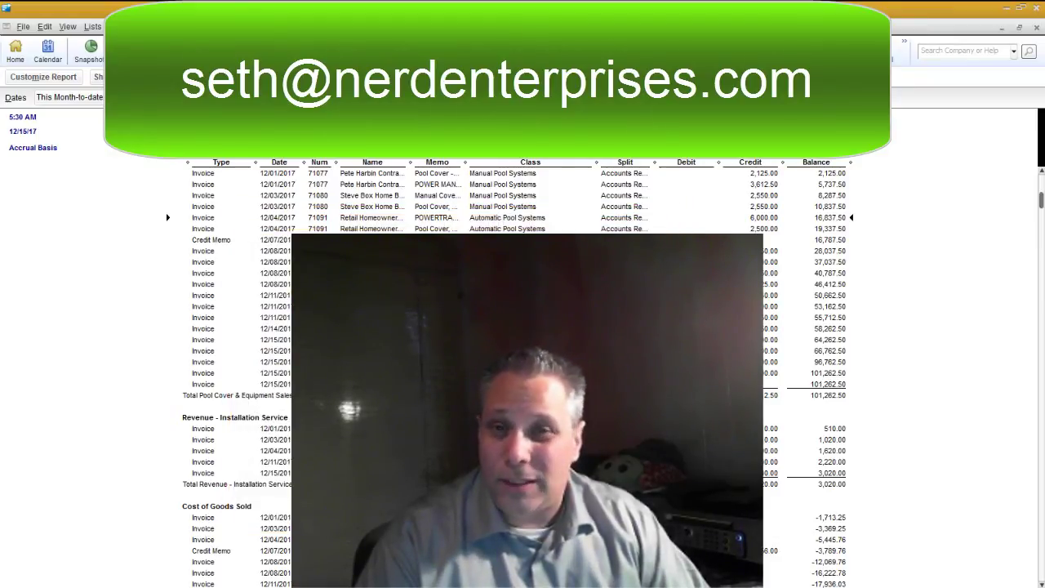